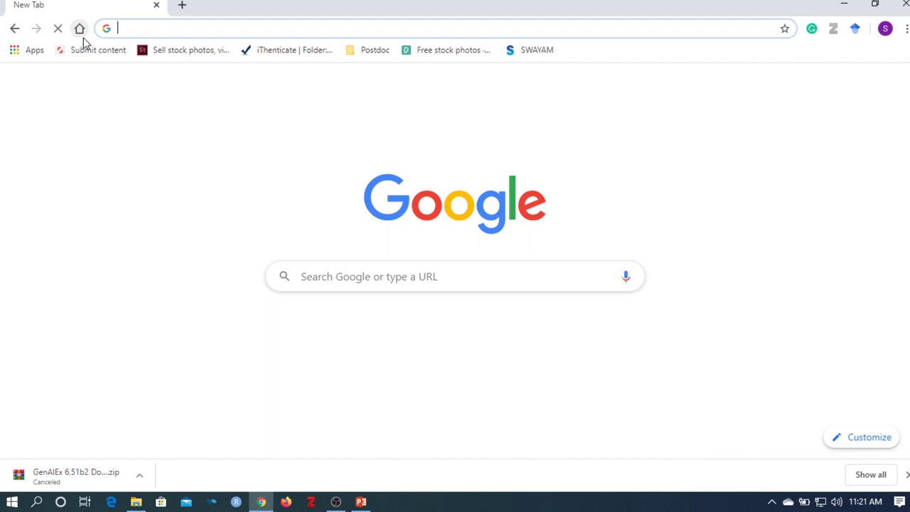
type("https://biology-assets.anu.edu.au/GenAlEx/Download.html")
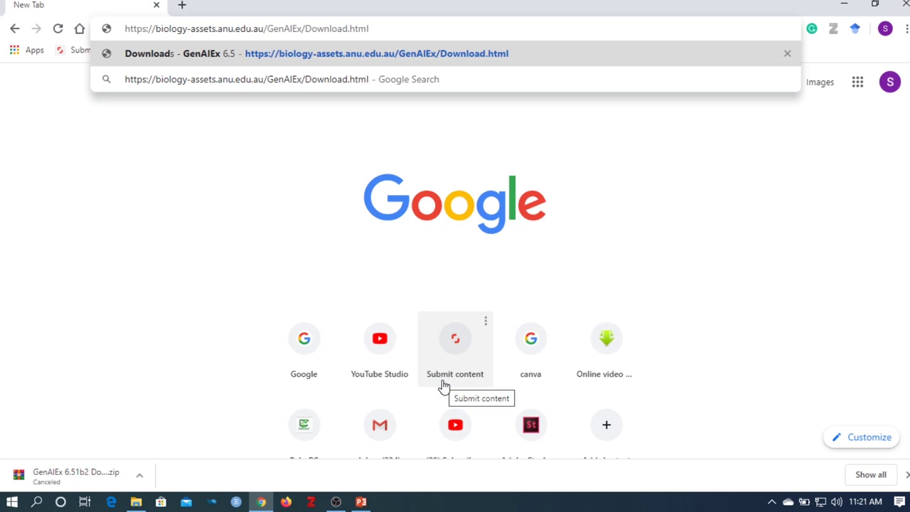
key("Return")
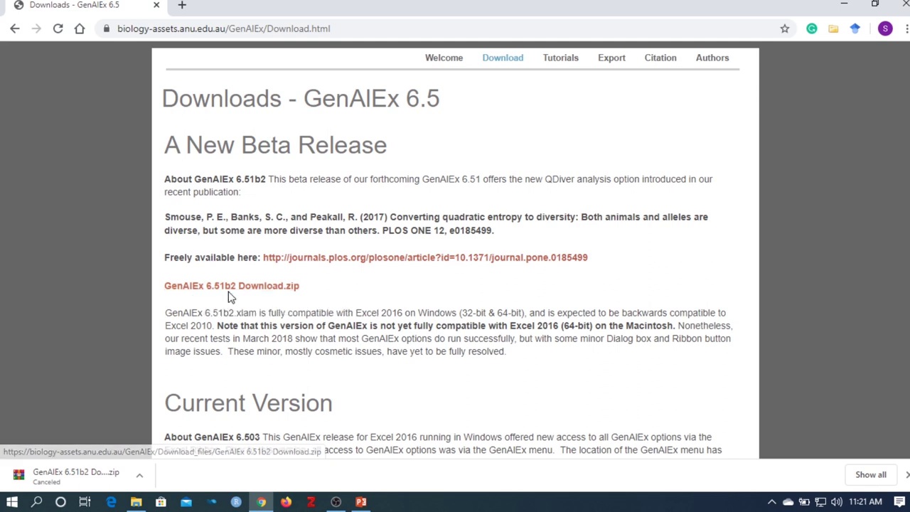
Unblock the GenAlEx 6.51b2 Download archive in the Downloads folder through its file properties and recheck them.
left_click(848, 3)
left_click(529, 224)
double_click(530, 224)
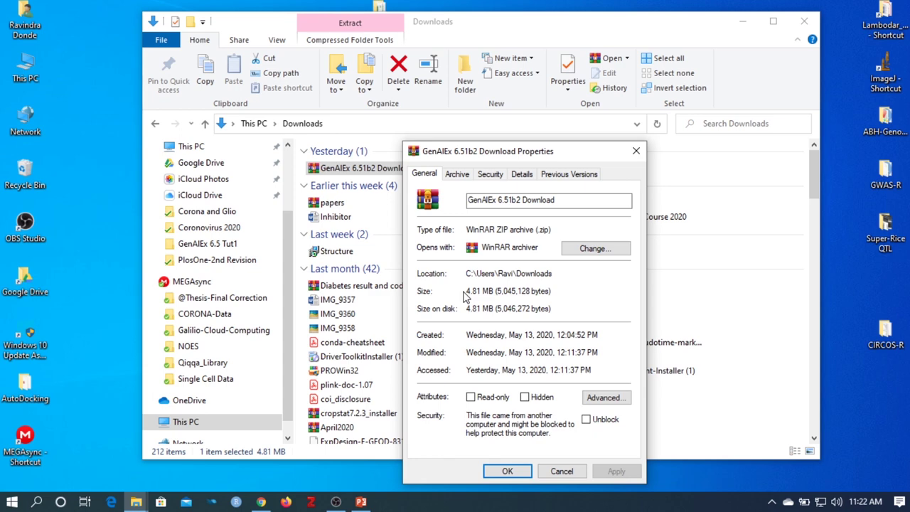
right_click(384, 166)
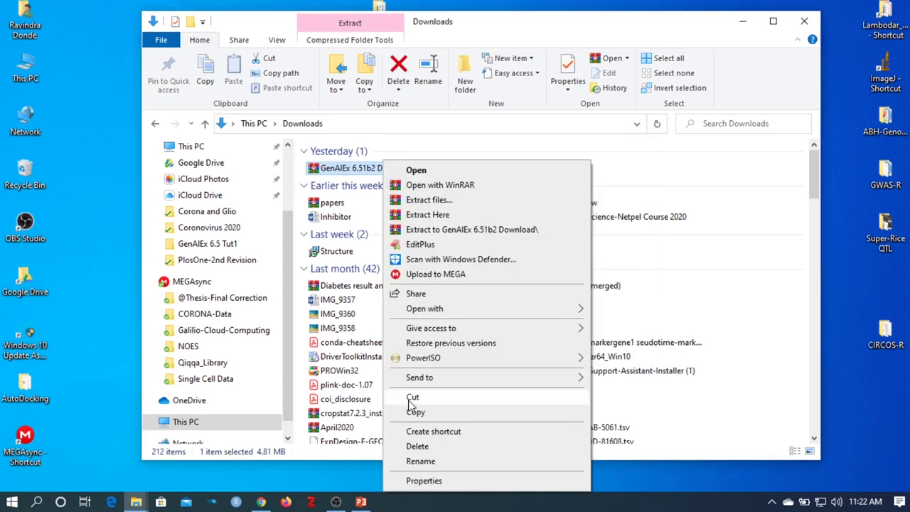
left_click(498, 481)
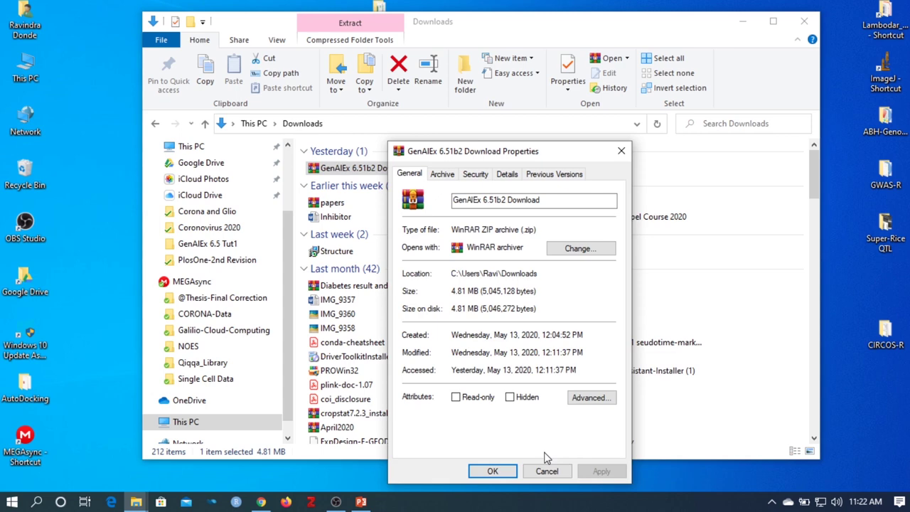
left_click(547, 471)
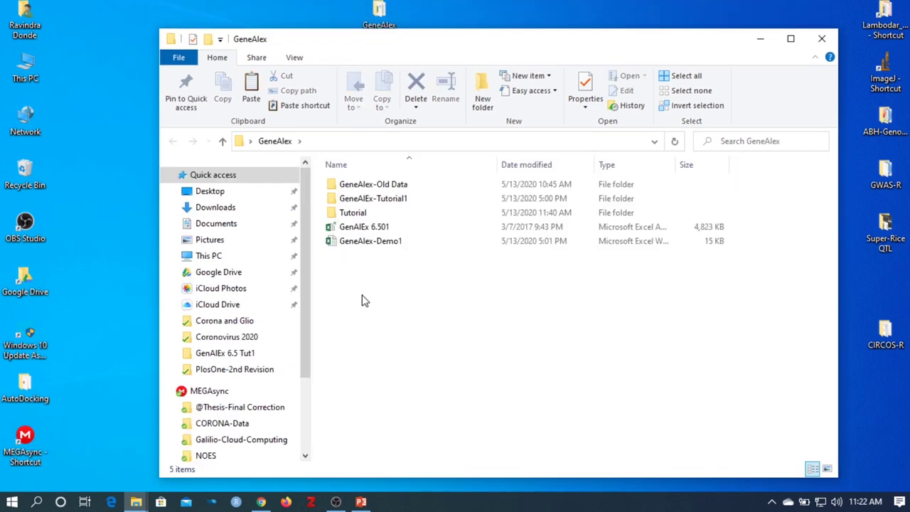
Paste the GenAlEx 6.51b2 Download archive into the GeneAlex folder.
right_click(364, 302)
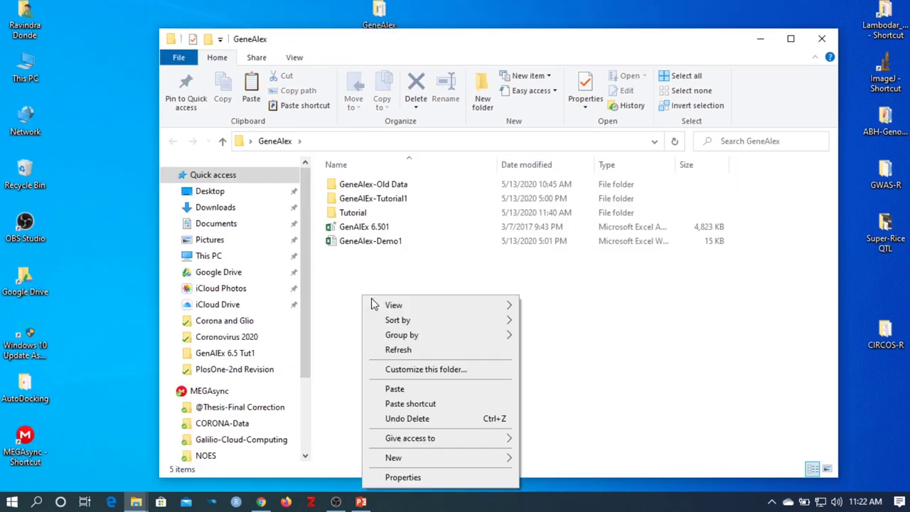
left_click(395, 388)
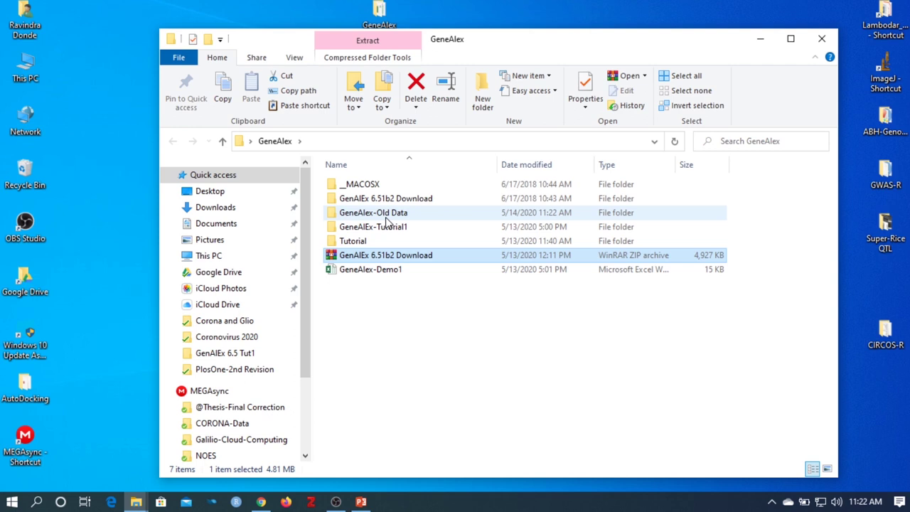
Move the GenAlEx 6.51b2 Excel add-in from the extracted GenAlEx 6.51b2 Download folder into the GeneAlex folder.
double_click(386, 198)
double_click(354, 226)
right_click(355, 226)
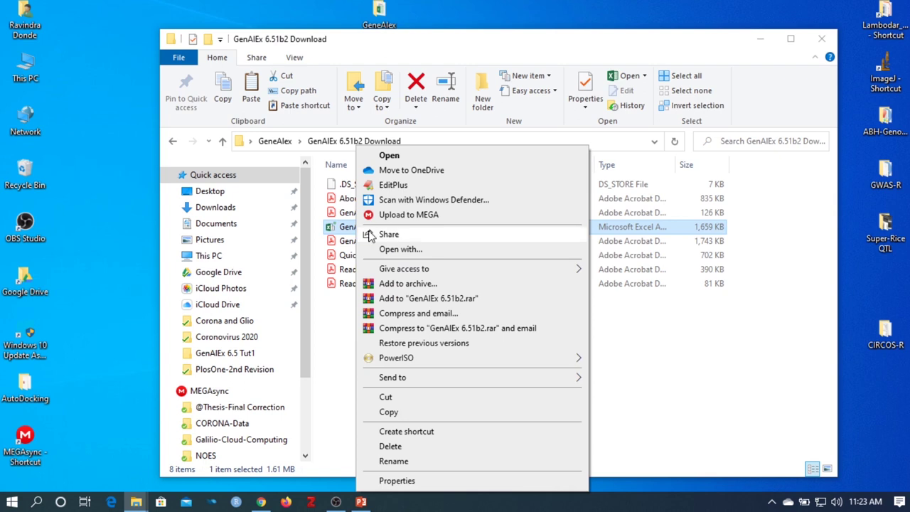
key("Escape")
key("BackSpace")
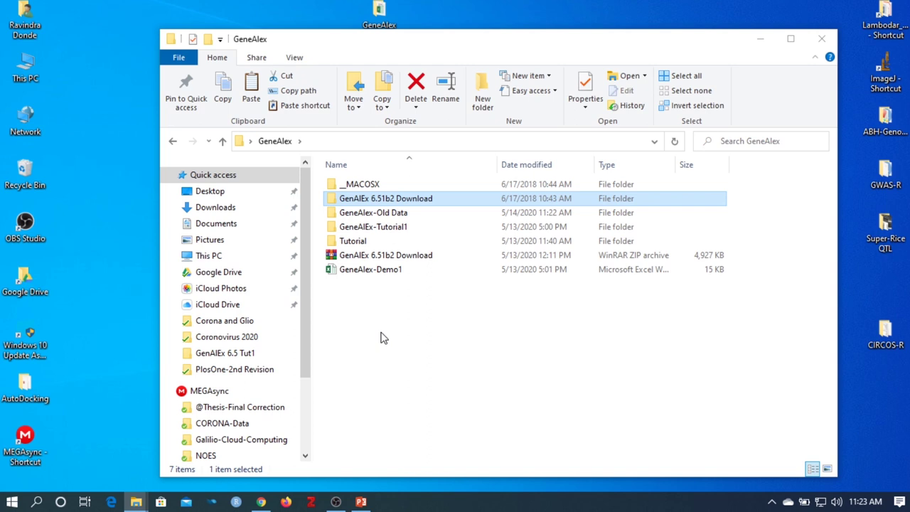
Open the GeneAlex-Demo1 workbook and examine its parameter row, title, population codes and marker data.
left_click(377, 257)
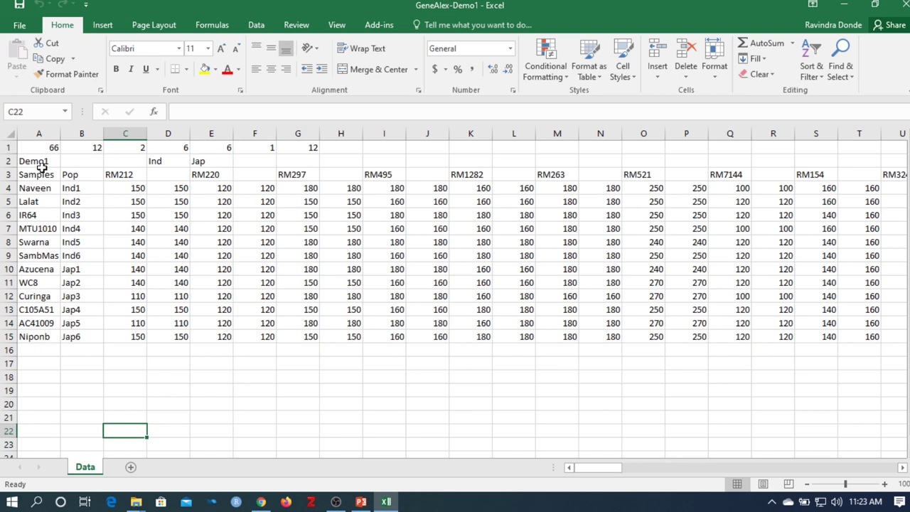
left_click(95, 229)
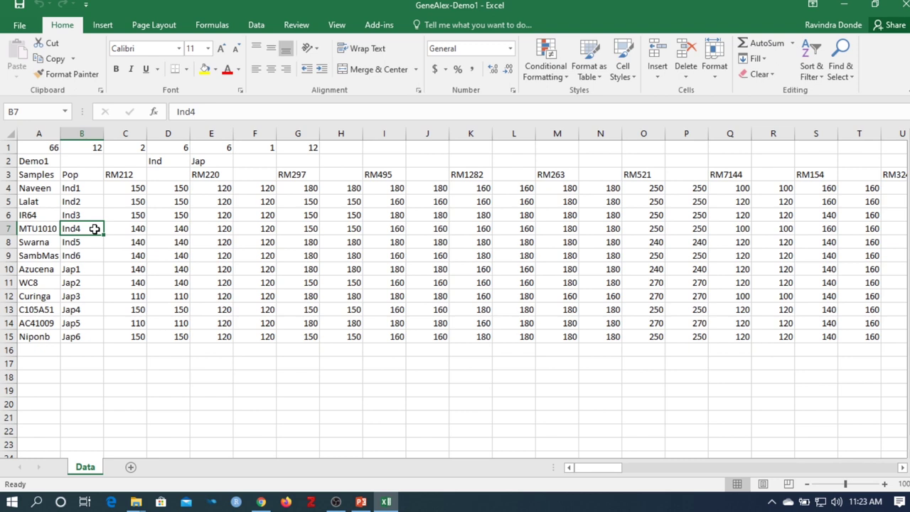
left_click(216, 149)
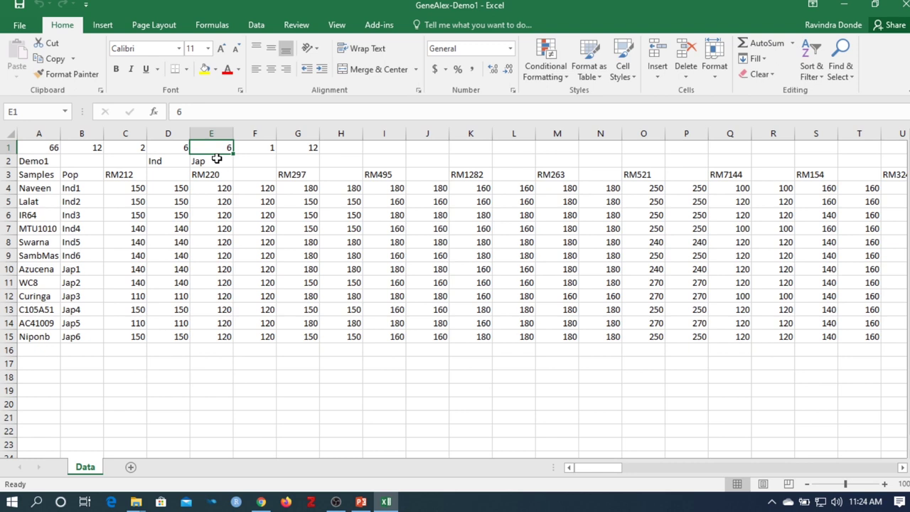
key("Return")
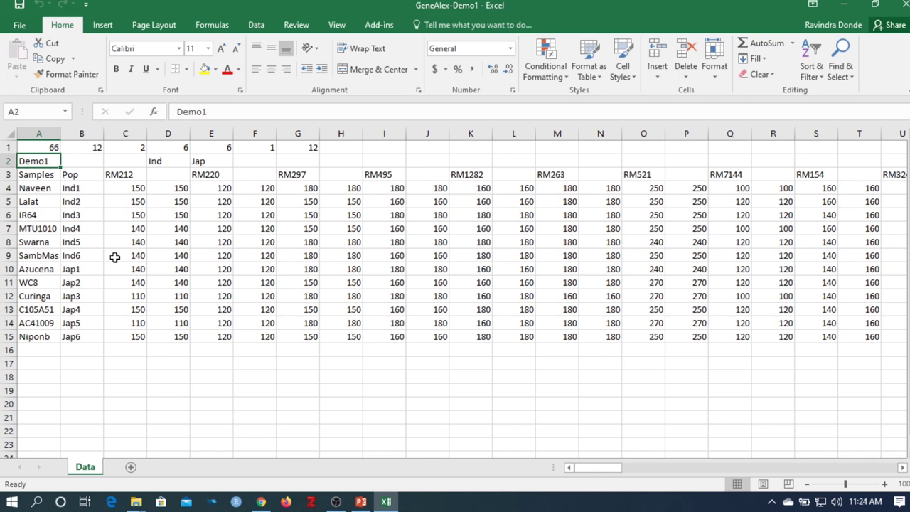
left_click(177, 387)
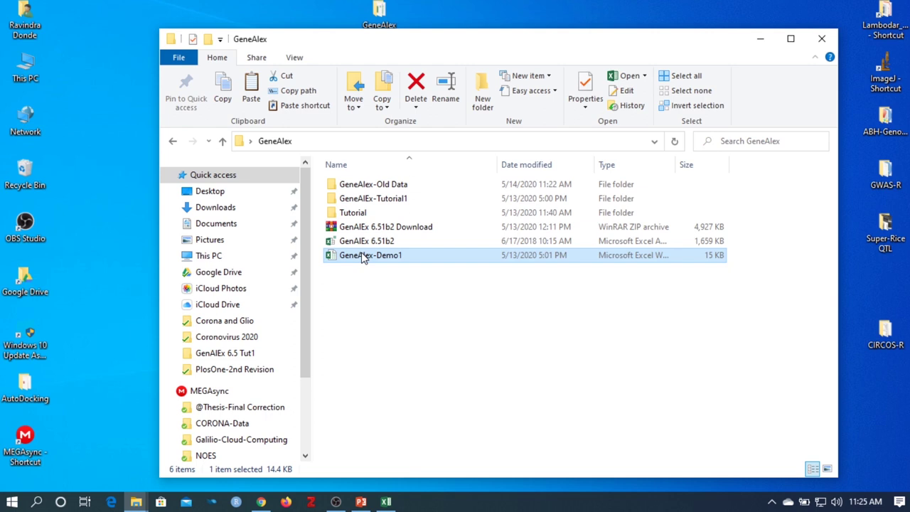
Open GeneAlex-Demo1 with GenAlEx loaded and run the Frequency analysis as codominant data, including frequency, heterozygosity, allelic pattern, Nei distance and pairwise Fst outputs.
double_click(363, 258)
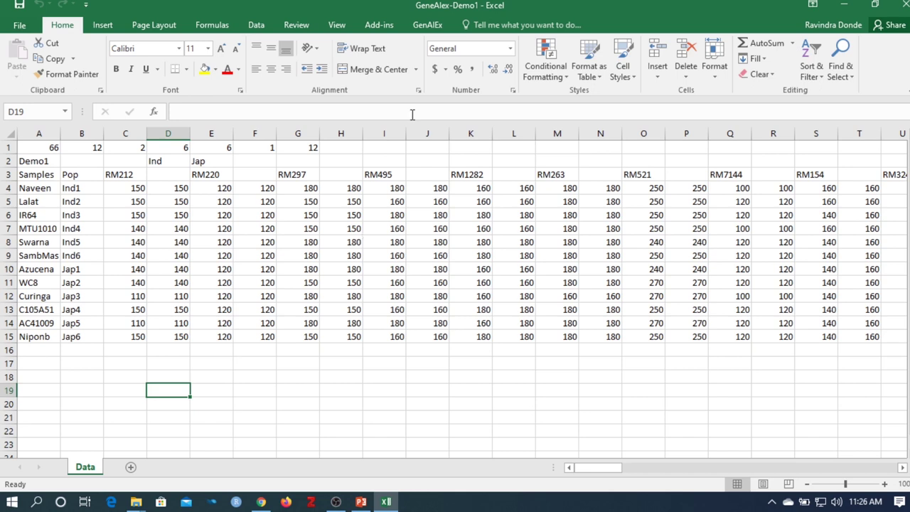
left_click(379, 25)
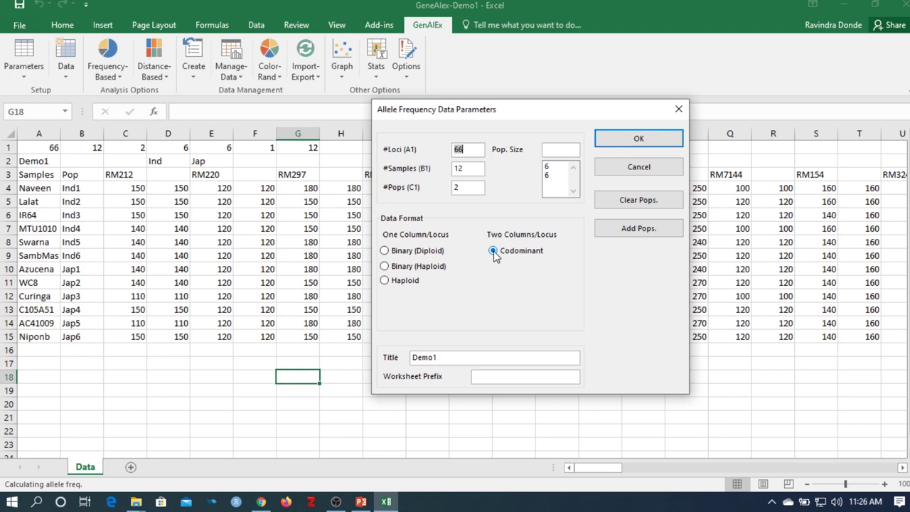
key("Return")
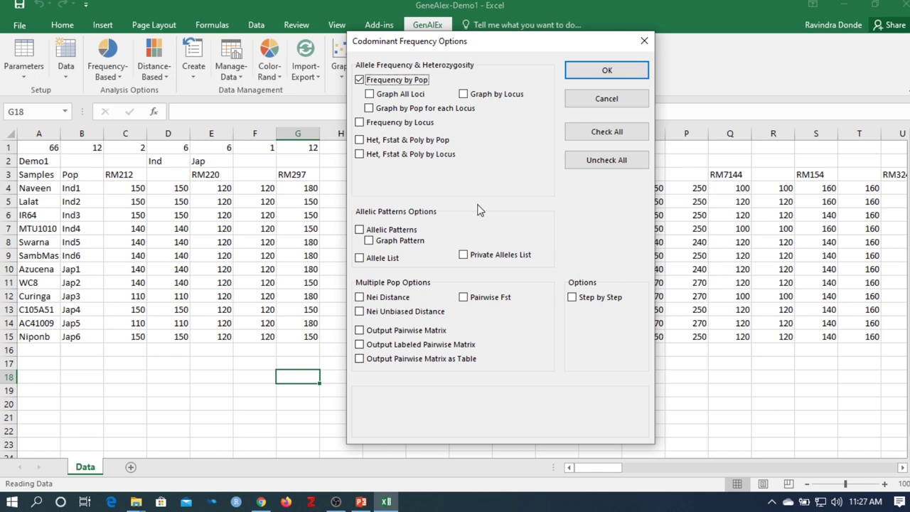
key("Return")
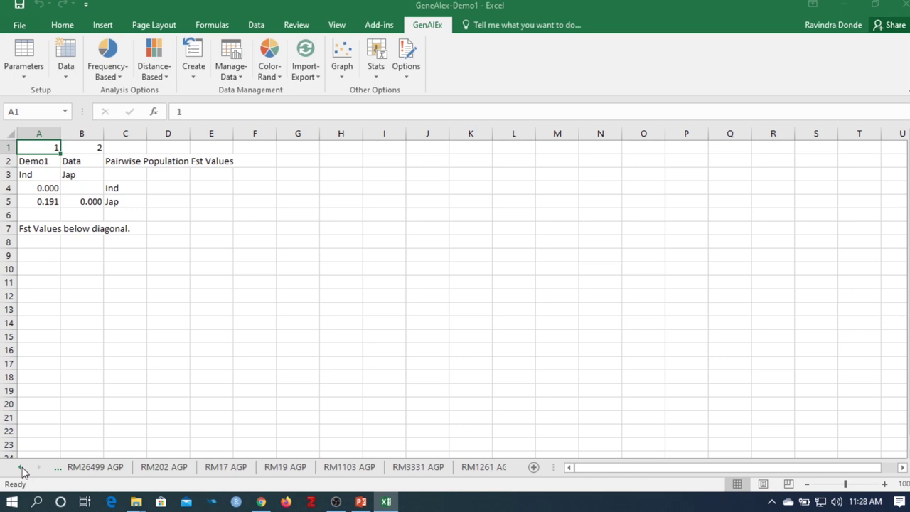
Examine the allele frequencies on the AFP sheet and the charts on the AGF and RM212 AGP sheets.
left_click(21, 472, "ctrl")
left_click(119, 467)
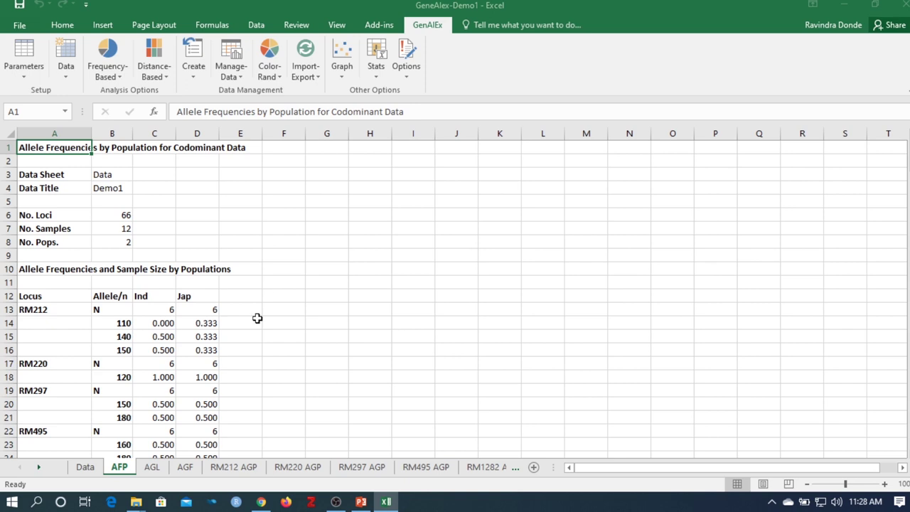
scroll(257, 318, "down", 13)
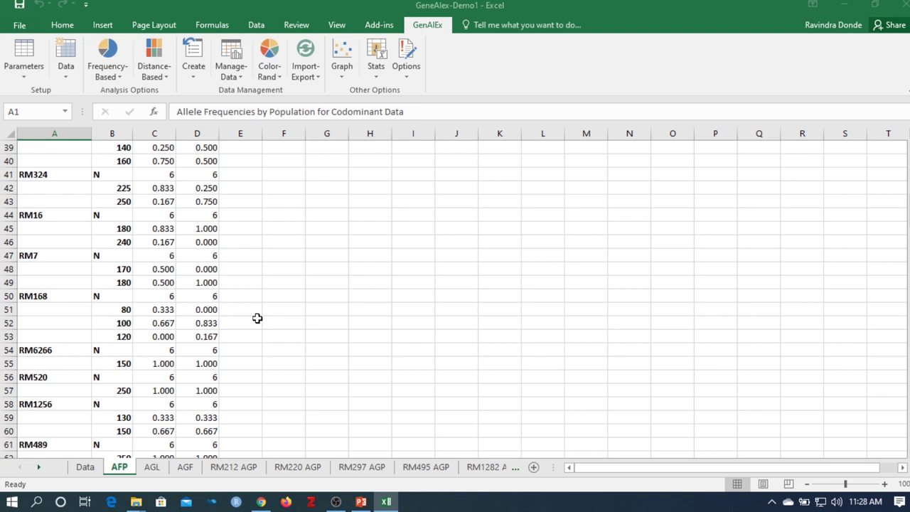
left_click(185, 467)
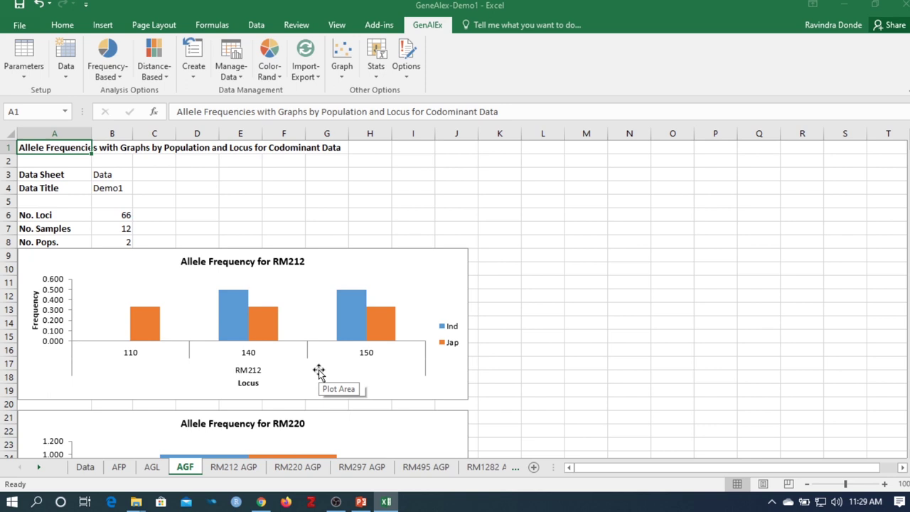
scroll(441, 327, "down", 6)
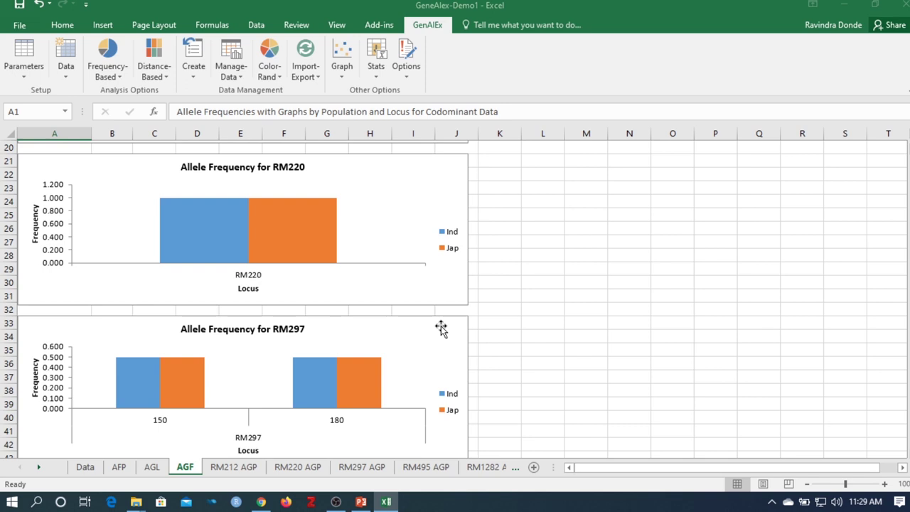
key("ctrl+Page_Down")
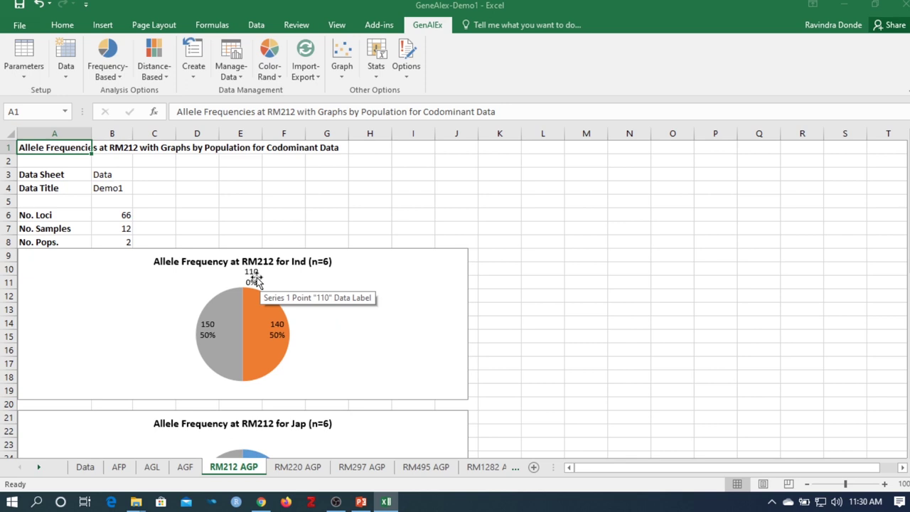
scroll(243, 229, "down", 3)
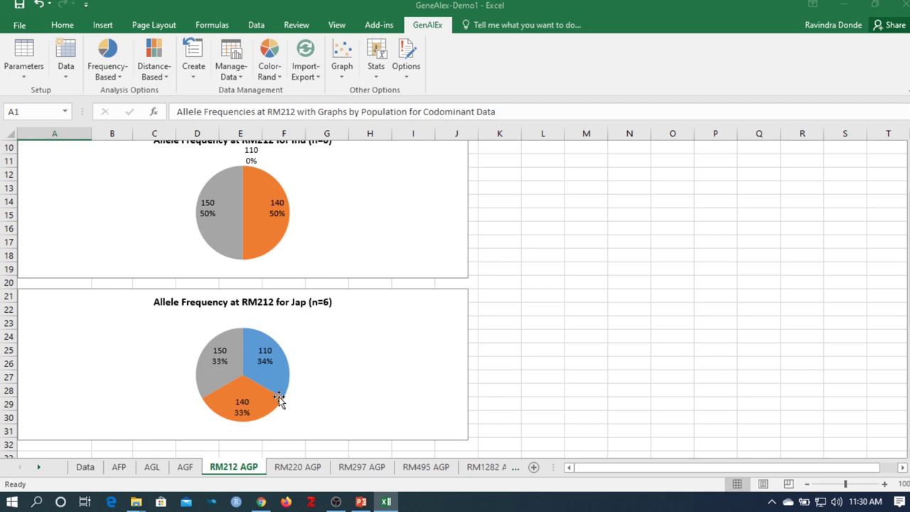
scroll(279, 397, "up", 1)
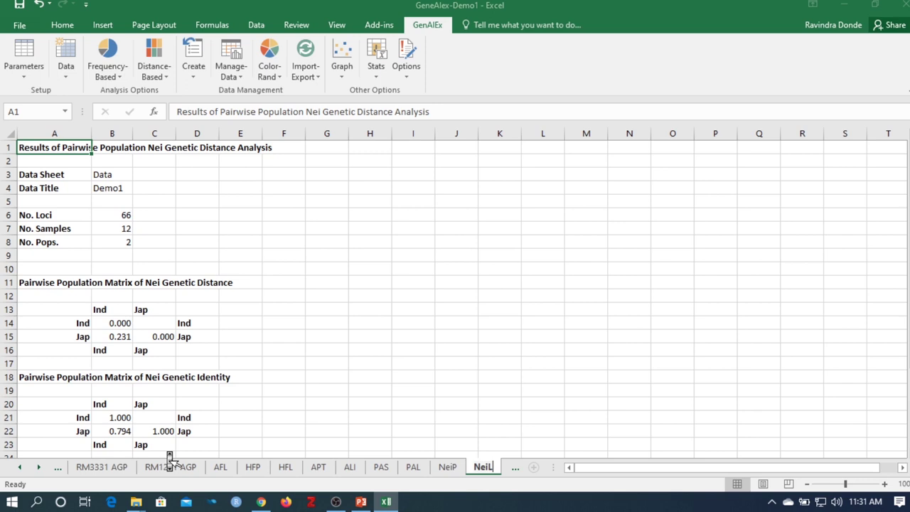
Review the heterozygosity and F-statistics results on the HFP sheet and colour its sheet tab red.
left_click(253, 466)
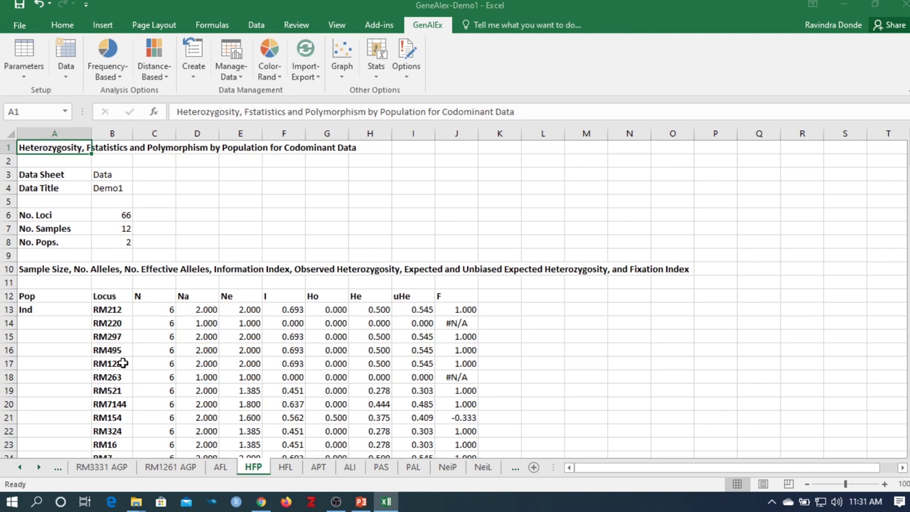
scroll(123, 363, "down", 20)
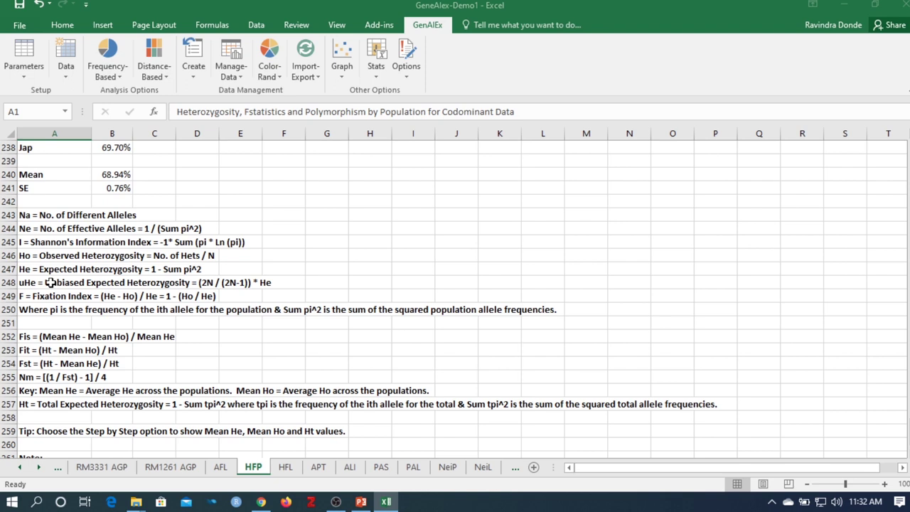
right_click(256, 467)
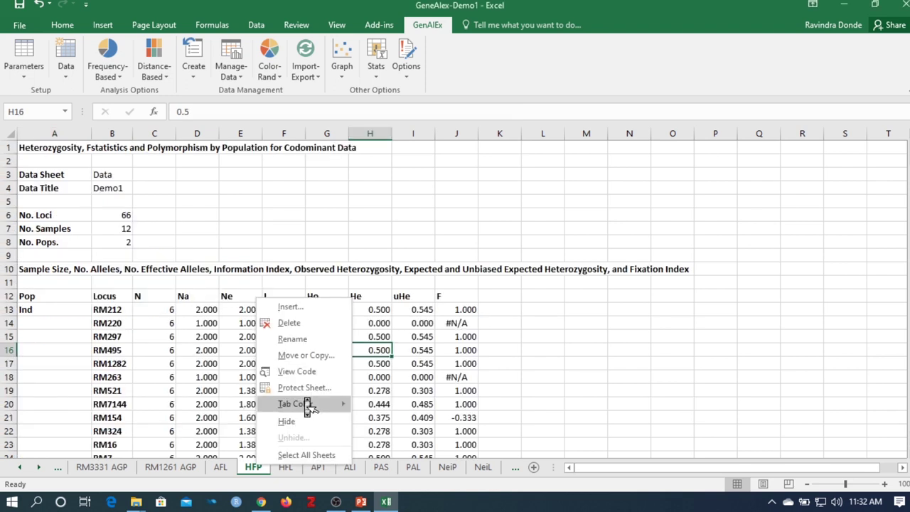
mouse_move(308, 406)
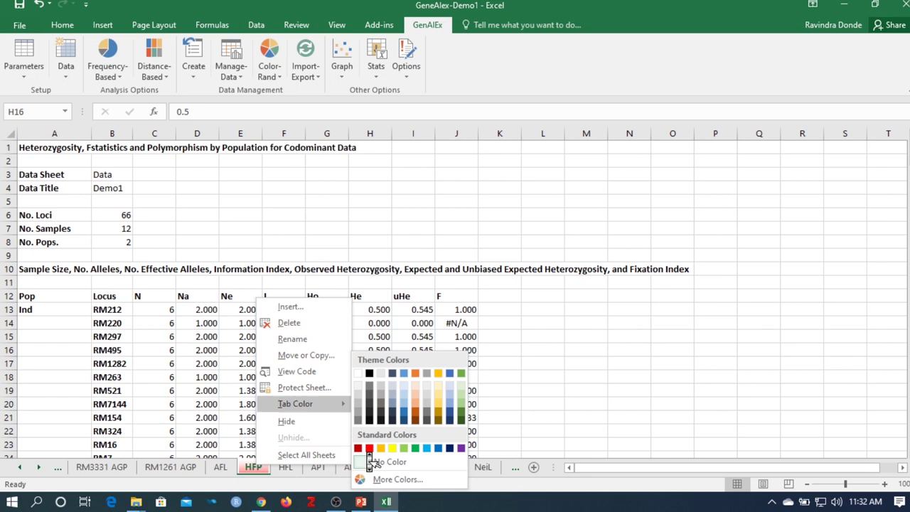
left_click(369, 448)
Examine the HFL results, the private alleles summary on PAS and the Nei genetic distance matrix on NeiP.
left_click(285, 467)
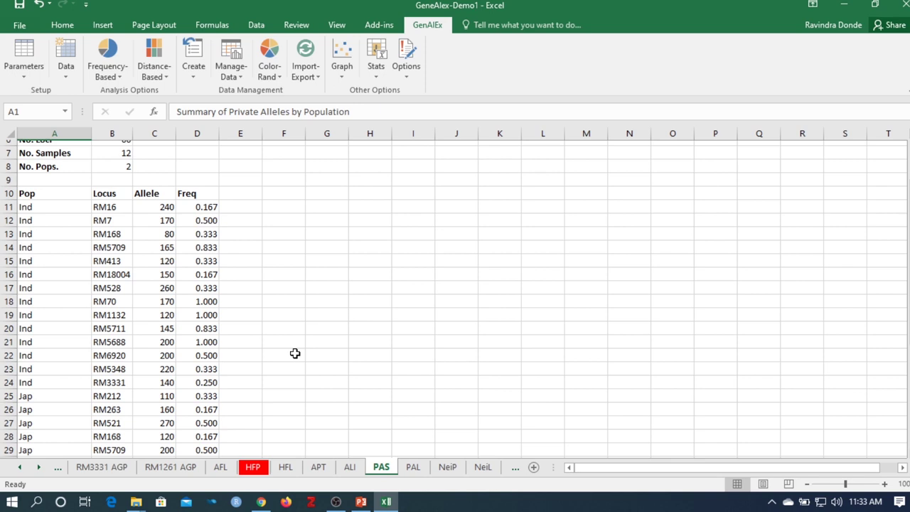
key("ctrl+Page_Down")
key("ctrl+Page_Down")
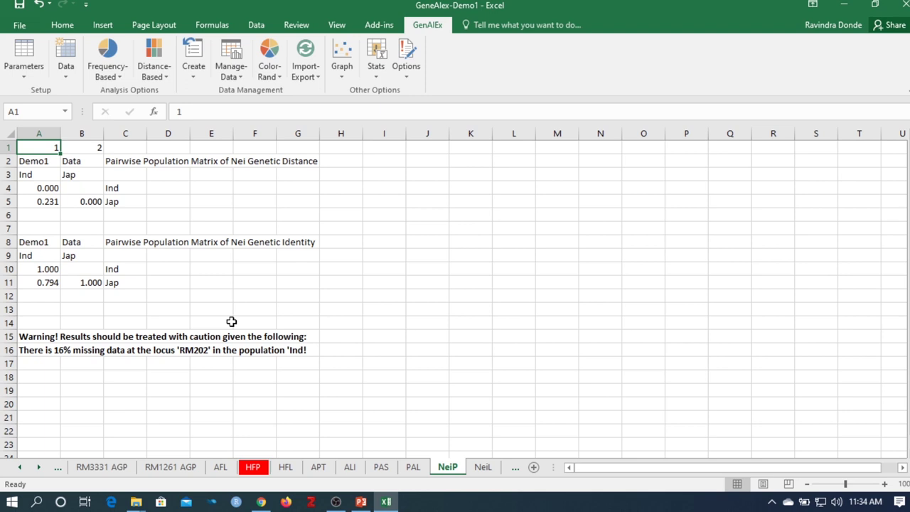
left_click_drag(28, 174, 118, 202)
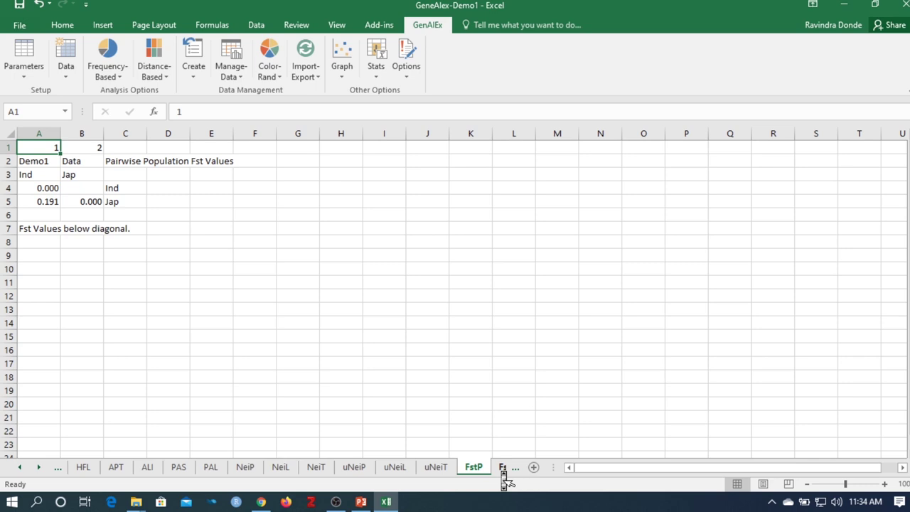
left_click(121, 76)
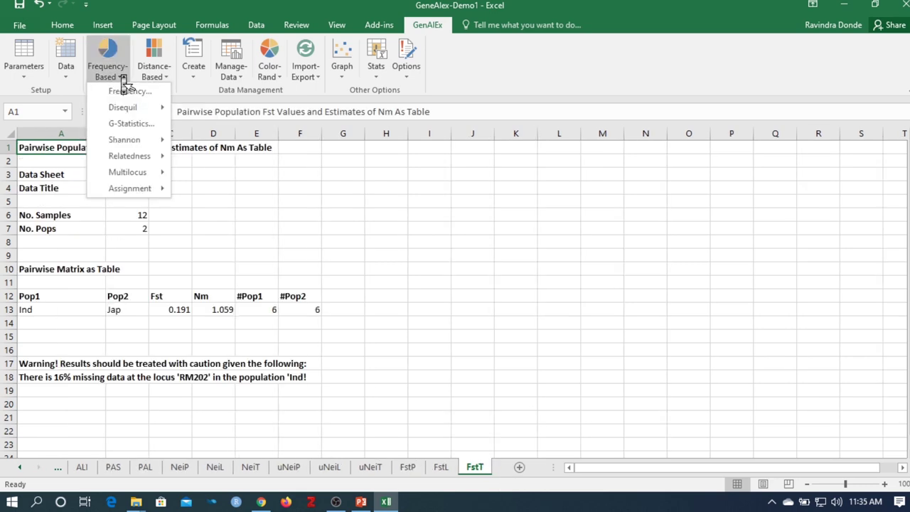
left_click(124, 86)
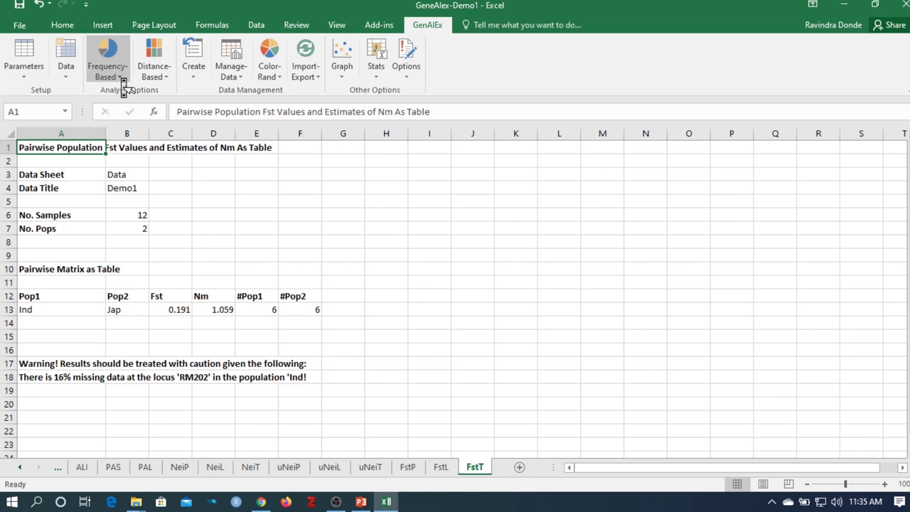
Run the Hardy-Weinberg equilibrium test on the Demo1 data and review the chi-square summary on the HWS sheet.
left_click(122, 80)
mouse_move(128, 108)
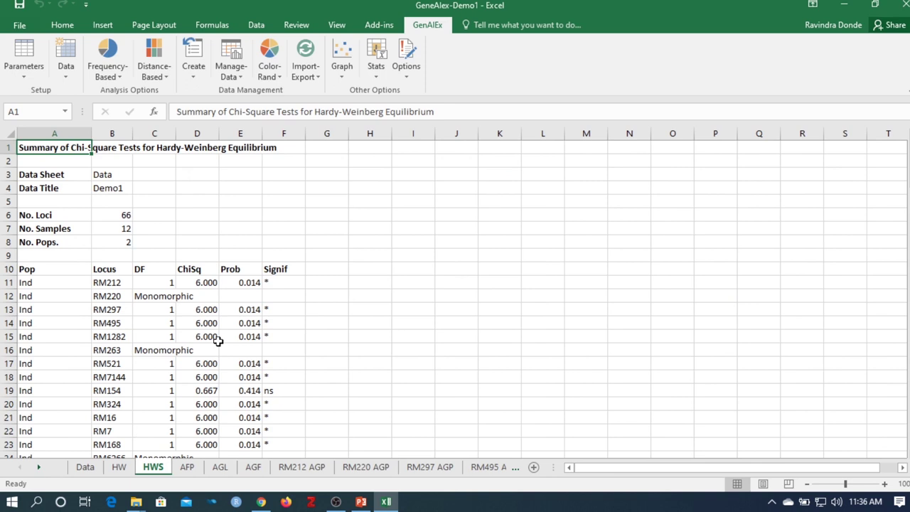
left_click(286, 284)
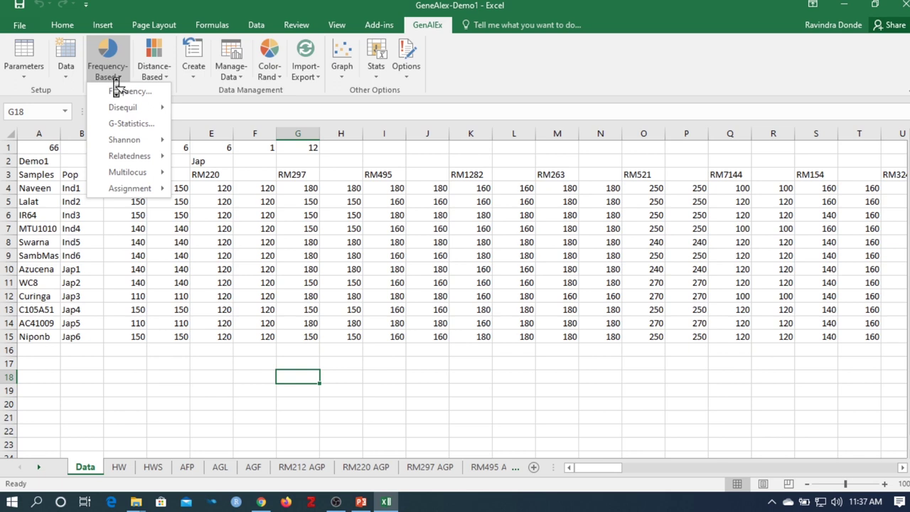
Try to run G-Statistics on the Demo1 data with 999 permutations, 999 bootstraps, Summary and Summary by Locus outputs.
left_click(131, 124)
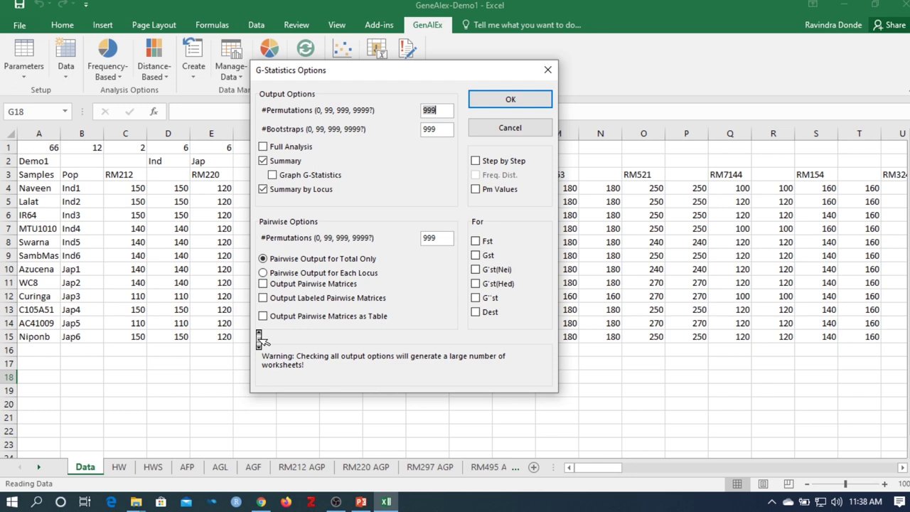
key("Return")
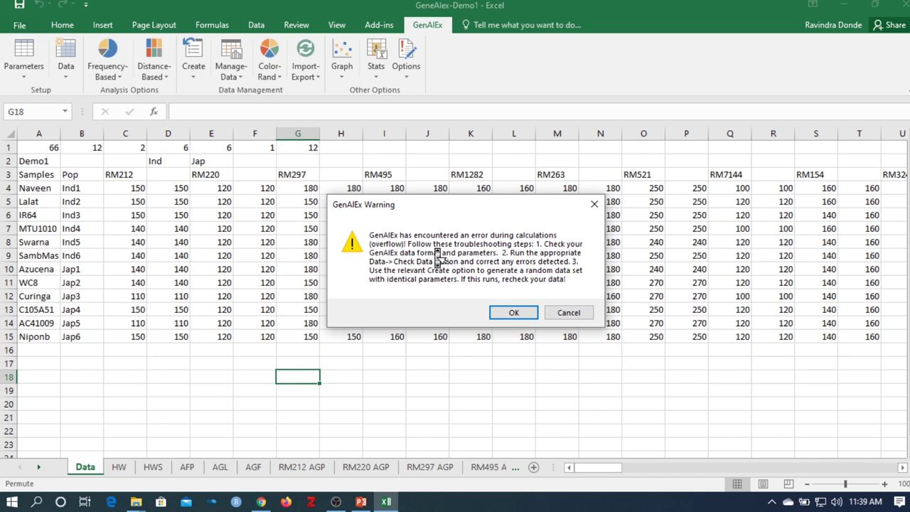
key("Return")
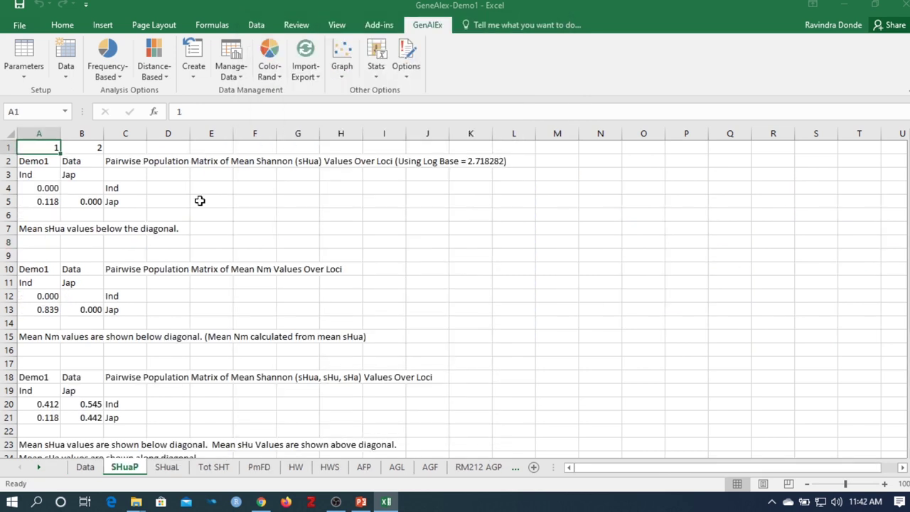
Return to the Data sheet and try to calculate pairwise relatedness for the Demo1 samples, dismissing the warnings.
left_click(88, 471)
left_click(107, 71)
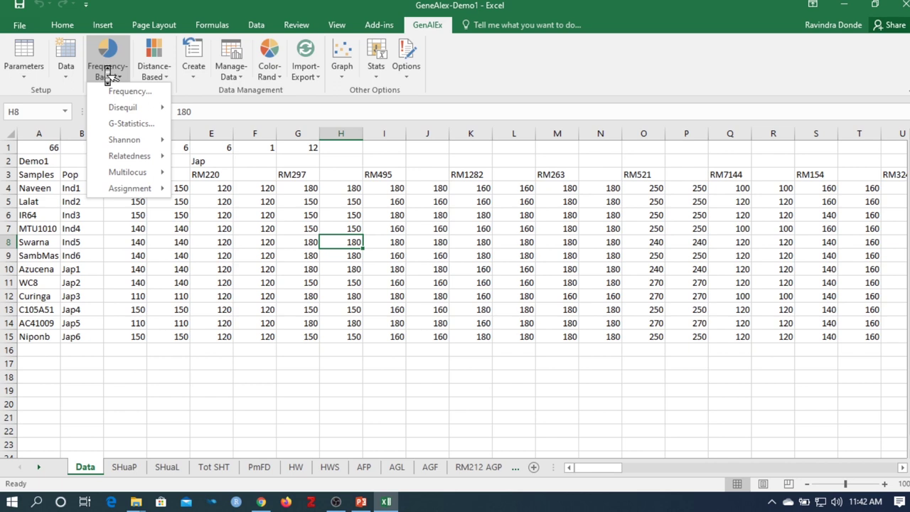
left_click(130, 91)
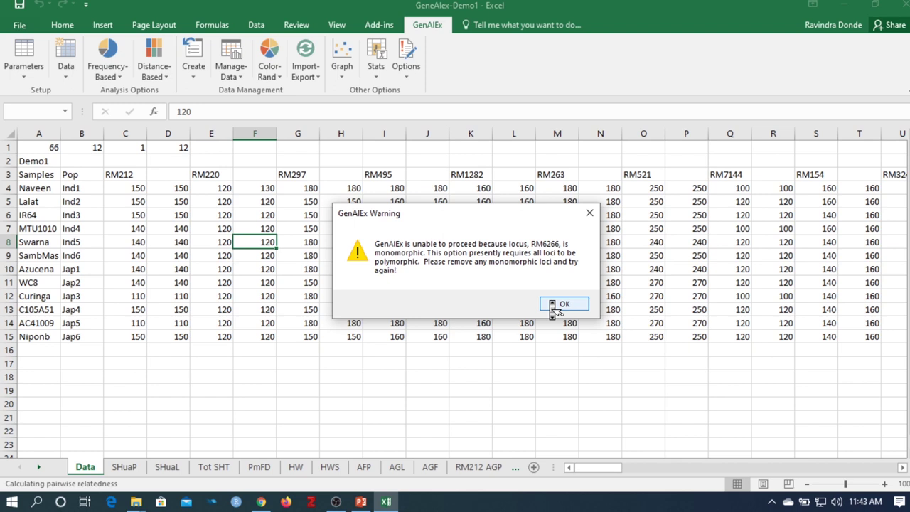
left_click(559, 304)
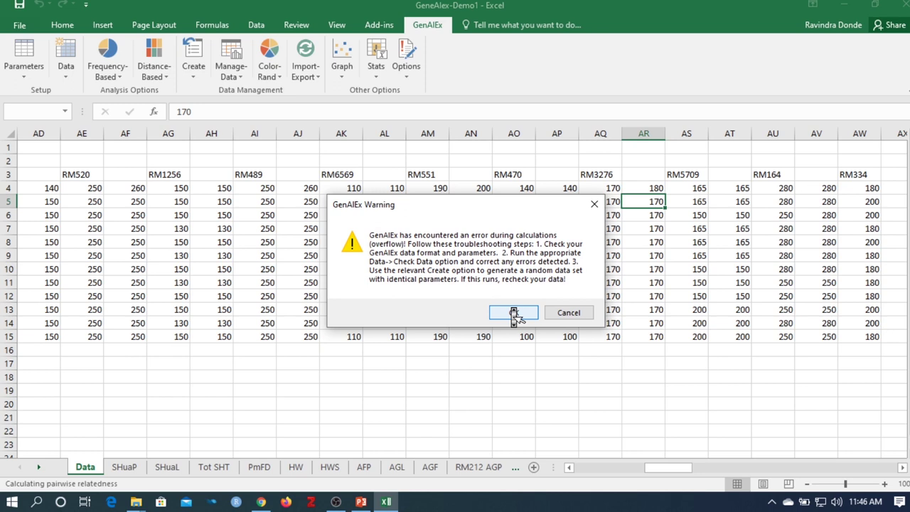
left_click(514, 313)
left_click(108, 71)
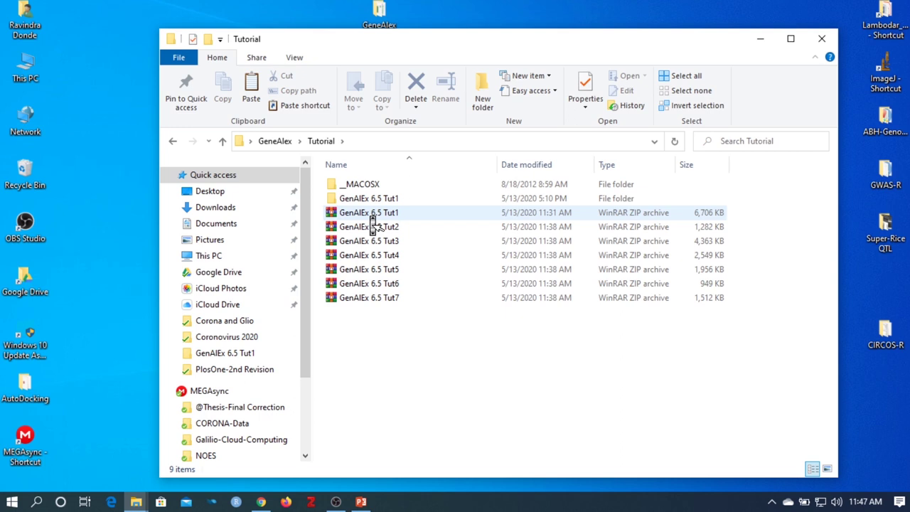
Open the Ex 1.11 Glycine workbook from the extracted GenAlEx 6.5 Tut1 folder and view its About sheet.
left_click(381, 212)
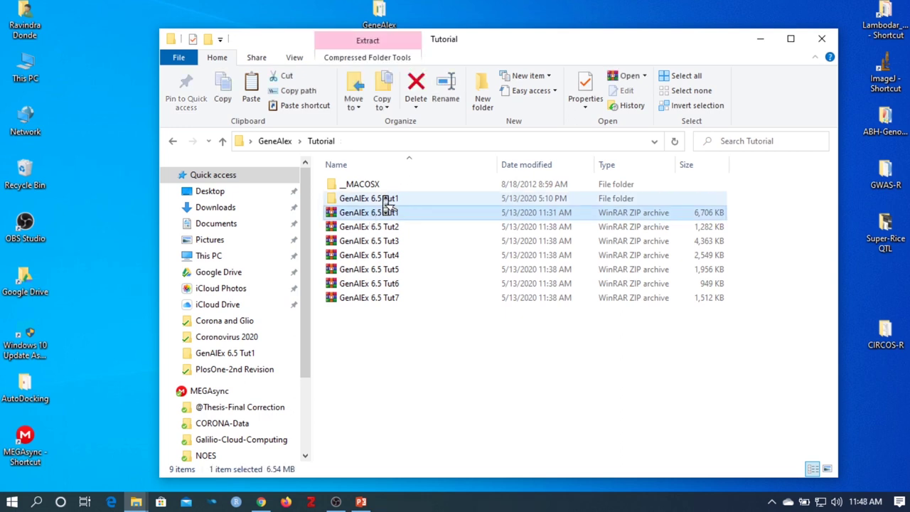
double_click(385, 200)
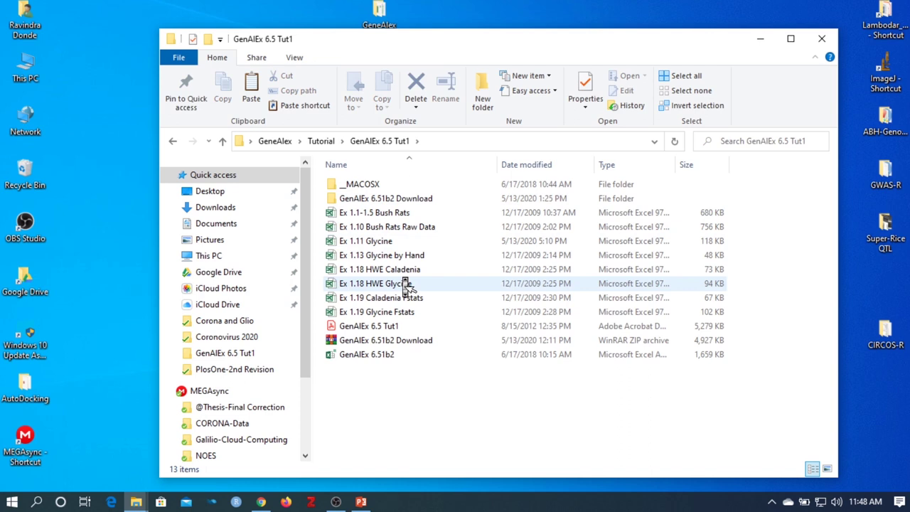
double_click(401, 242)
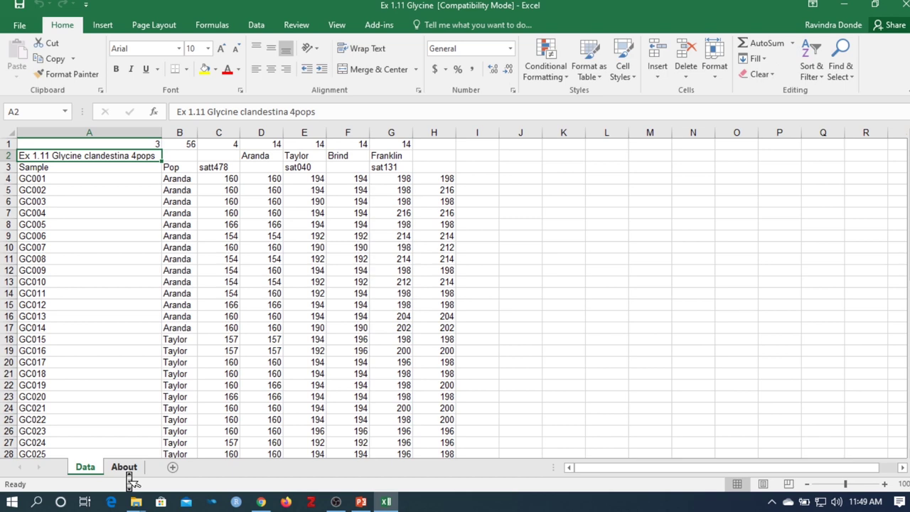
left_click(127, 472)
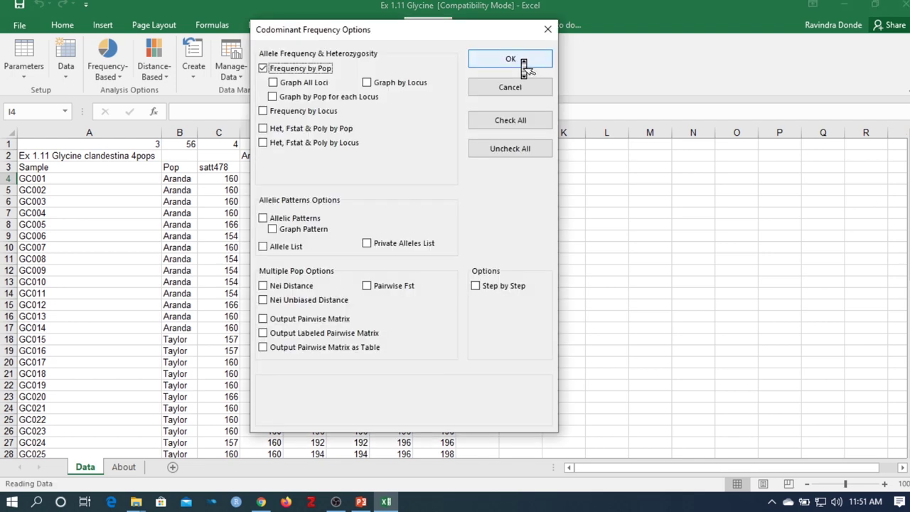
Run the codominant Frequency by Pop analysis and G-Statistics with 999 permutations, Summary and Summary by Locus on the Glycine data.
left_click(524, 63)
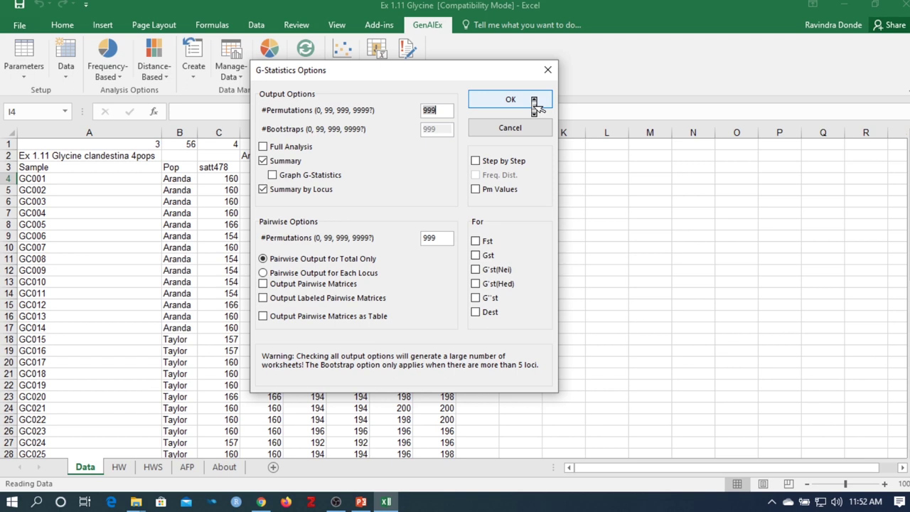
left_click(534, 105)
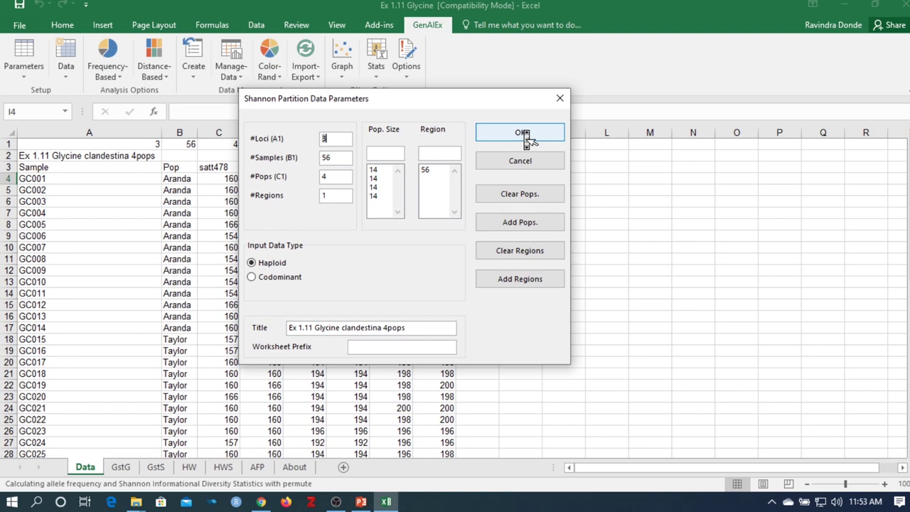
Set the input data type to Codominant for the Shannon Partition analysis of the Glycine data.
key("alt+c")
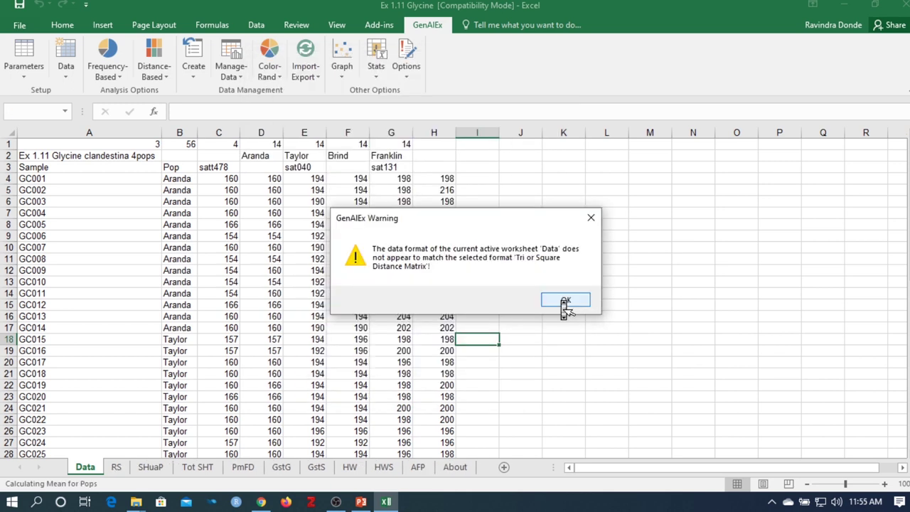
Dismiss the format warning and try the Pops Mean relatedness calculation with Distance Matrix as Column as the input type.
left_click(565, 302)
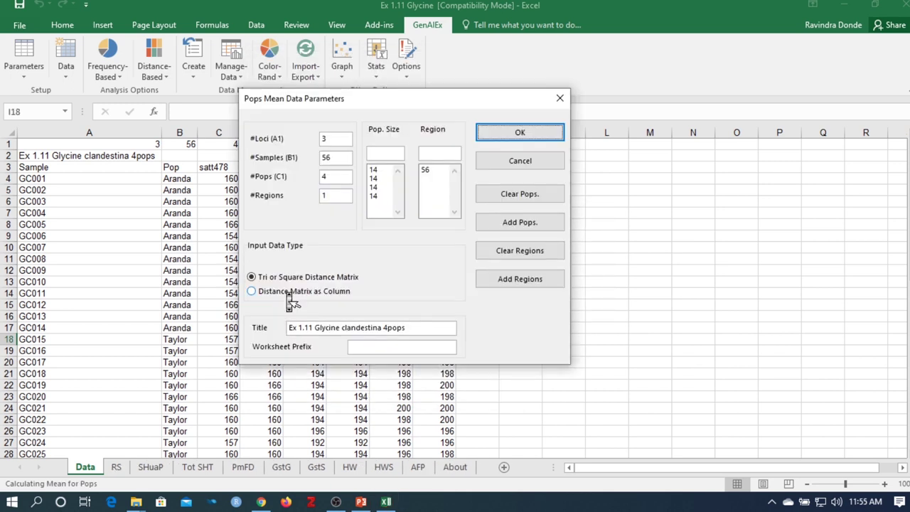
left_click(290, 293)
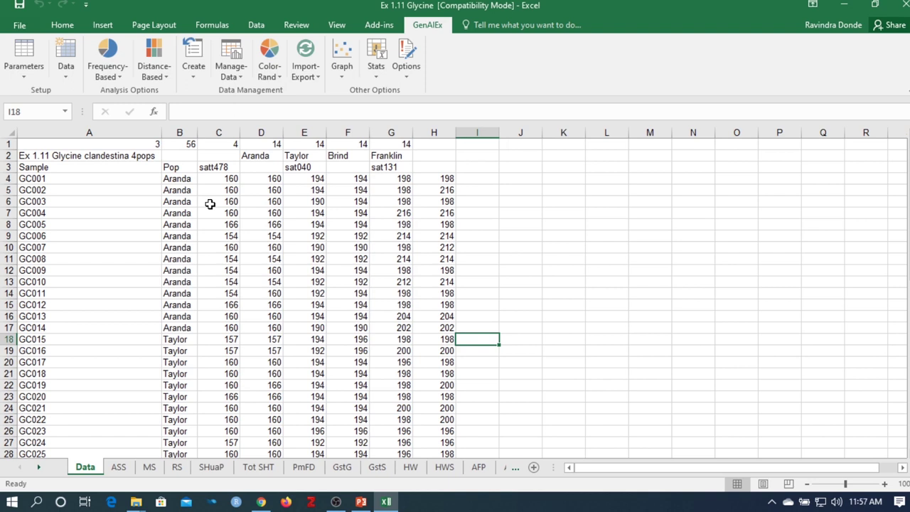
left_click(108, 66)
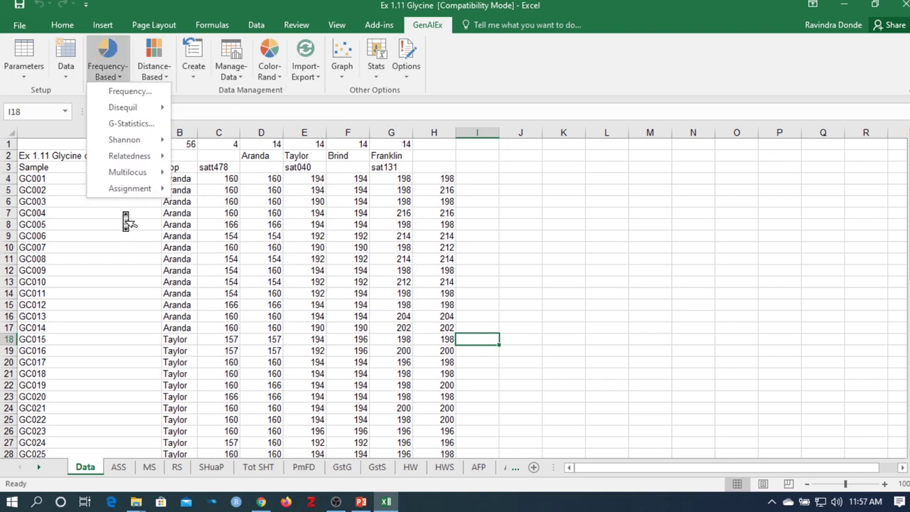